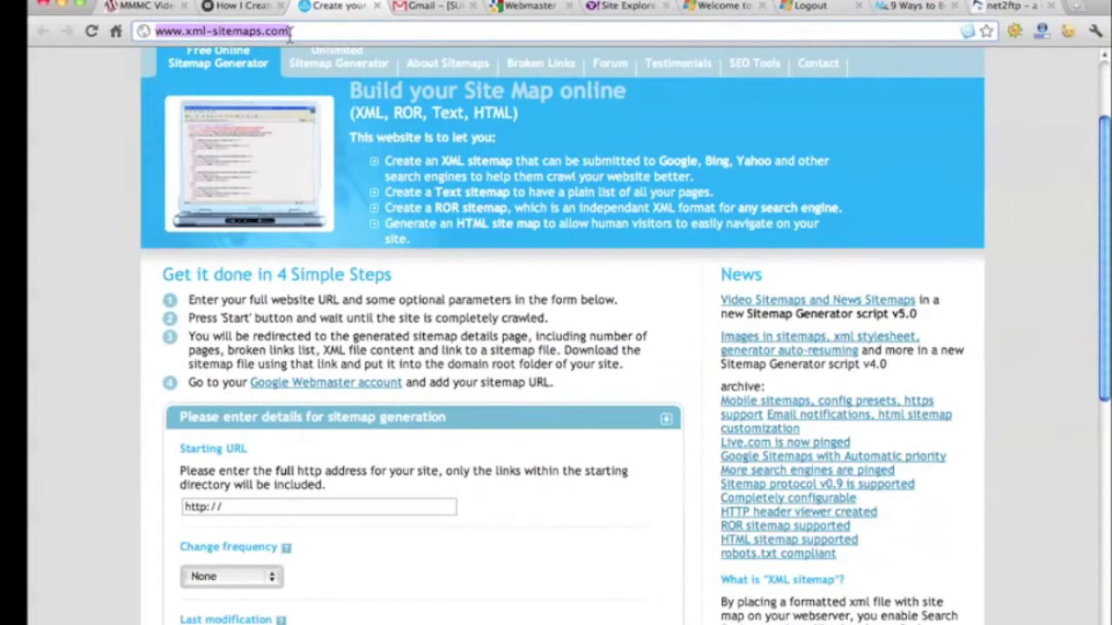
scroll(232, 392, "down", 3)
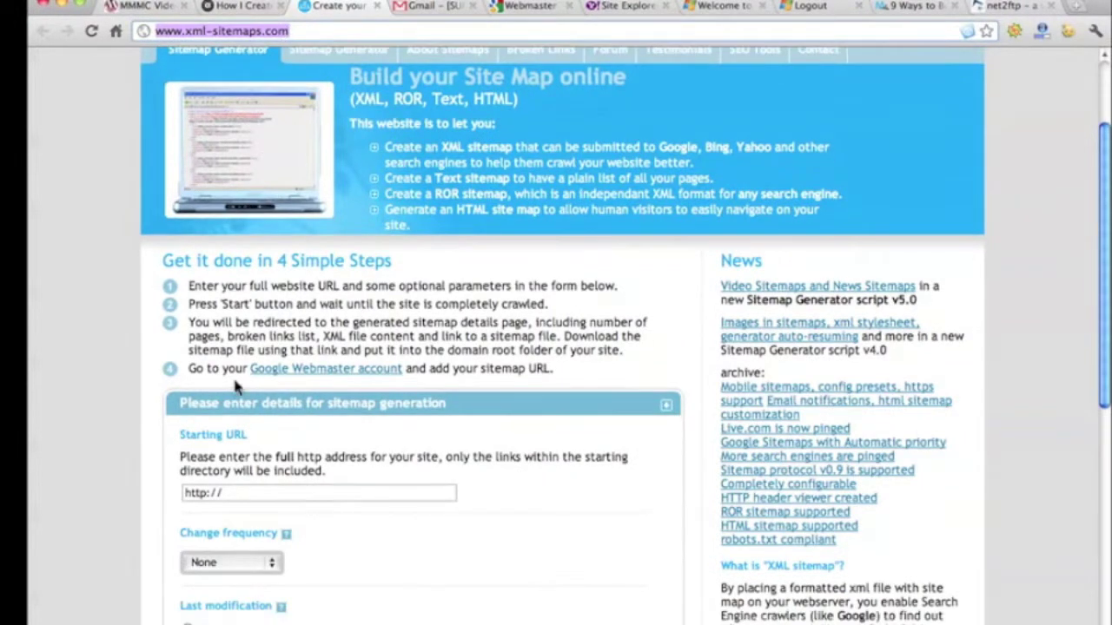
left_click(228, 400)
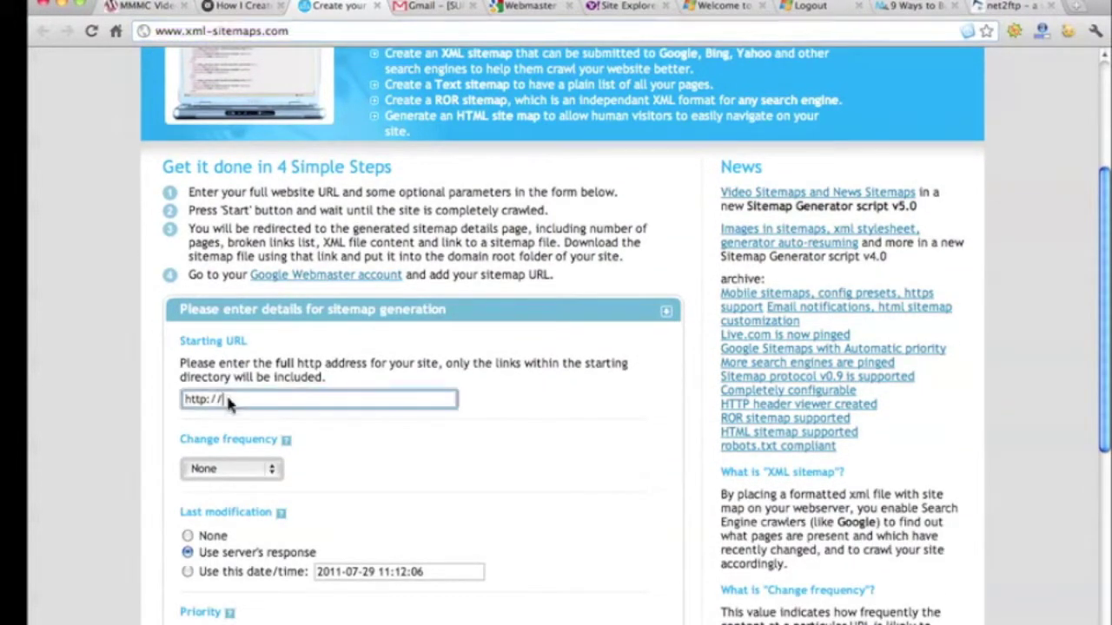
scroll(337, 420, "down", 2)
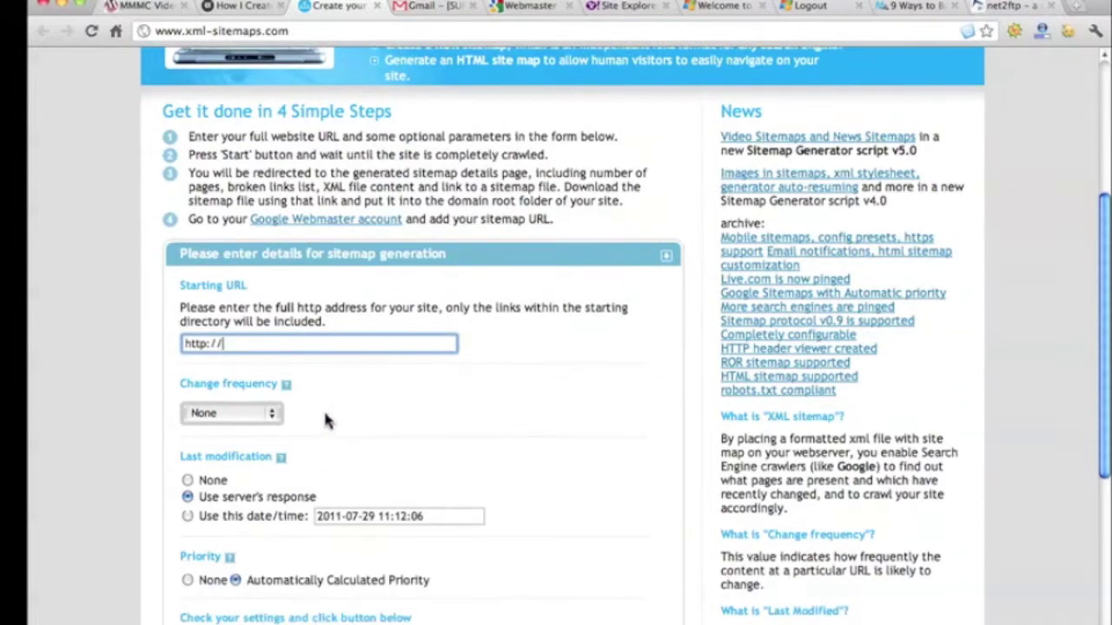
left_click(270, 421)
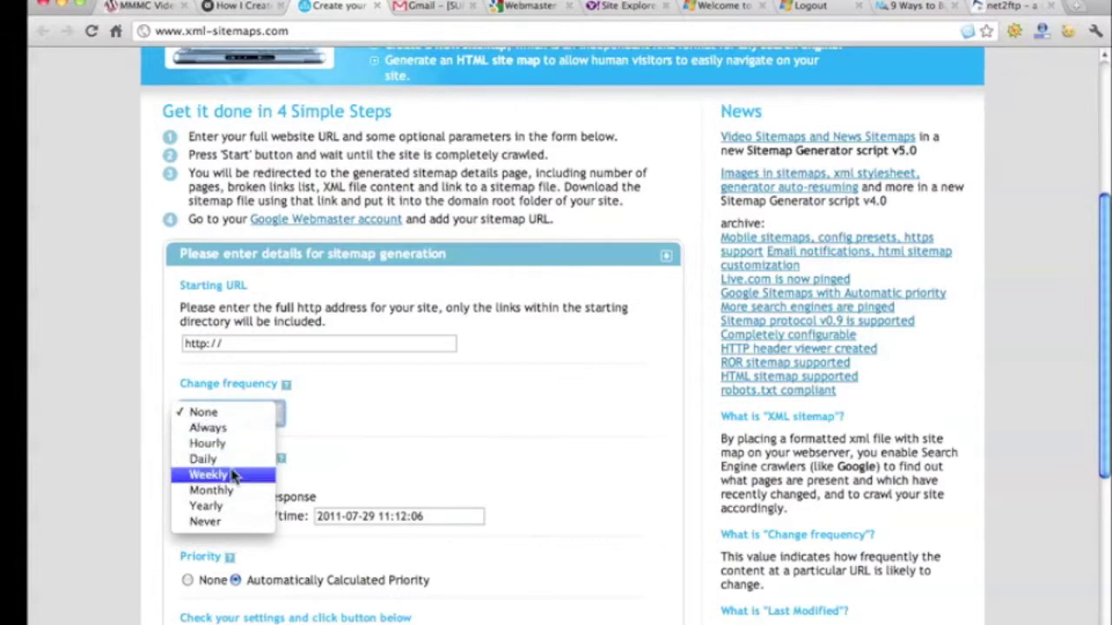
left_click(370, 412)
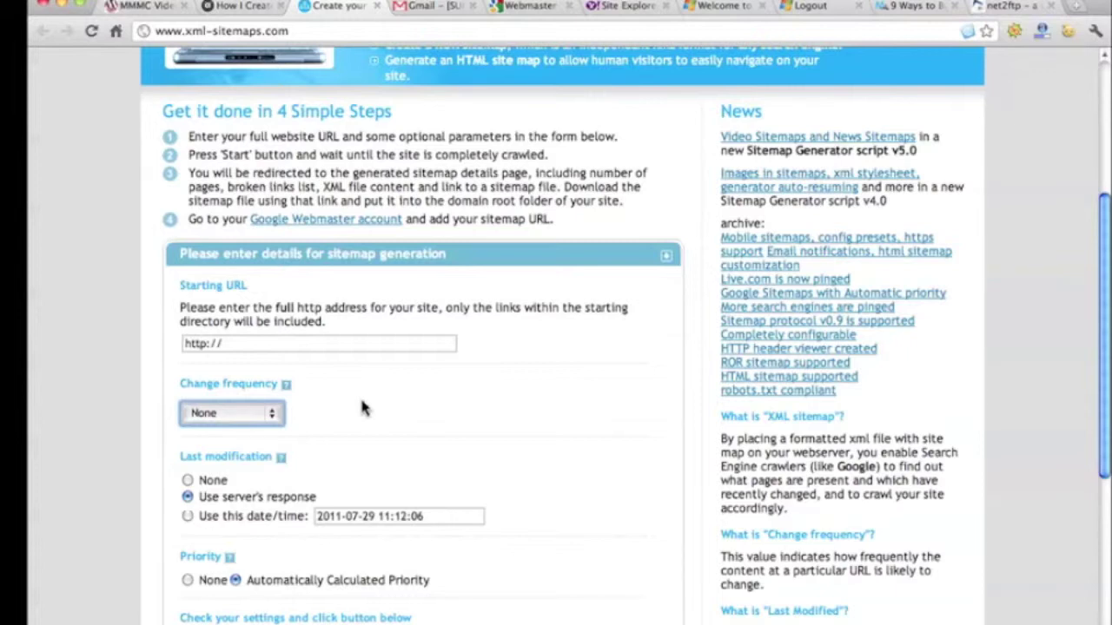
scroll(363, 406, "down", 3)
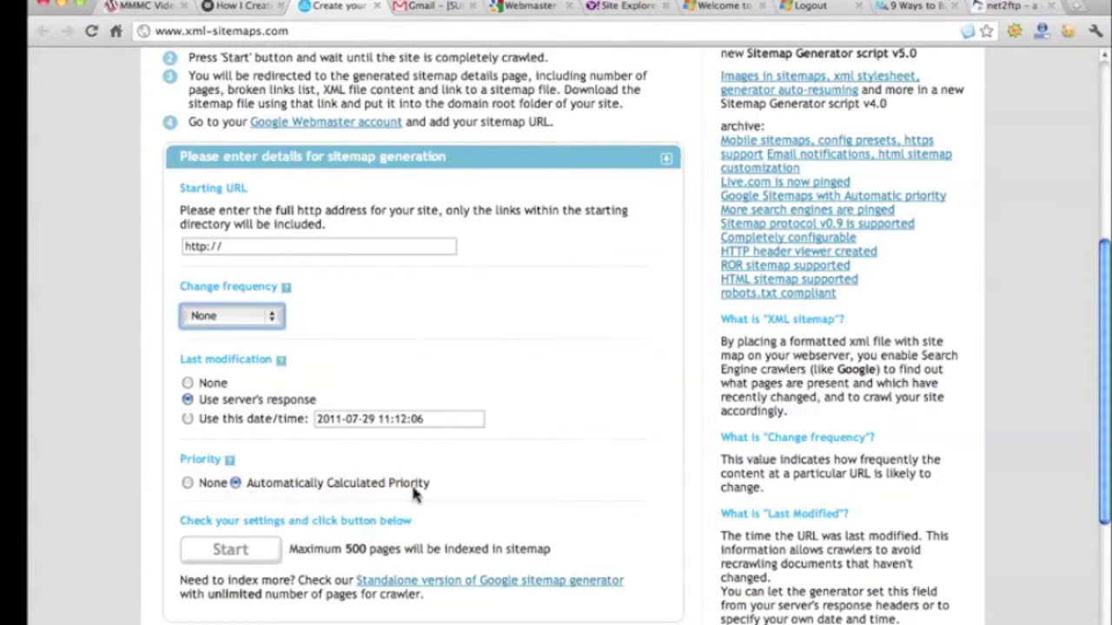
scroll(243, 539, "down", 2)
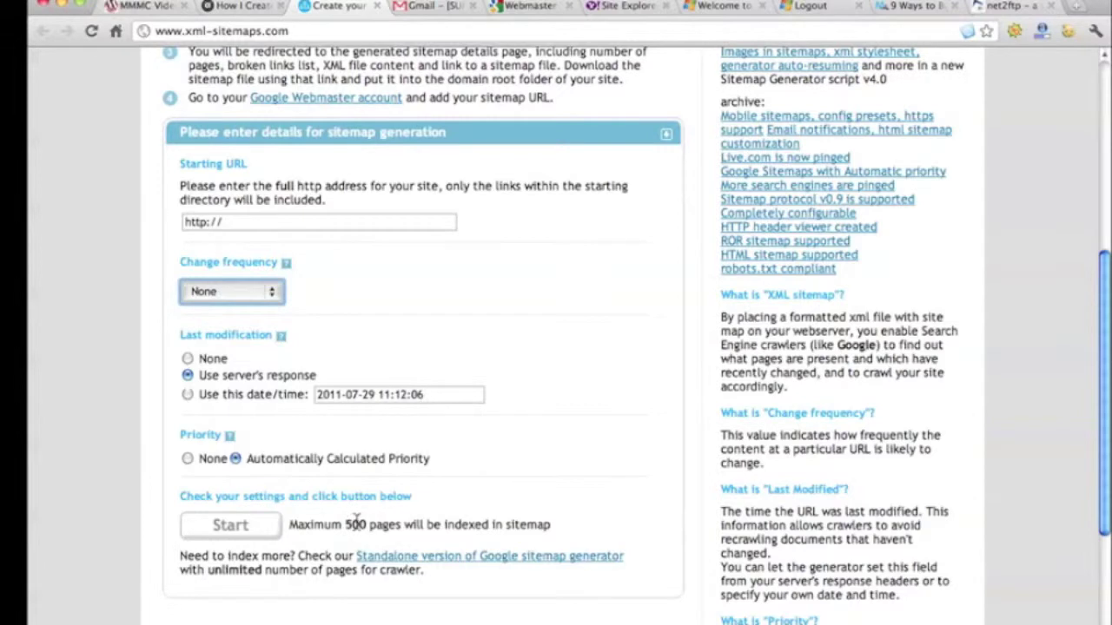
scroll(356, 522, "up", 1)
scroll(356, 522, "up", 2)
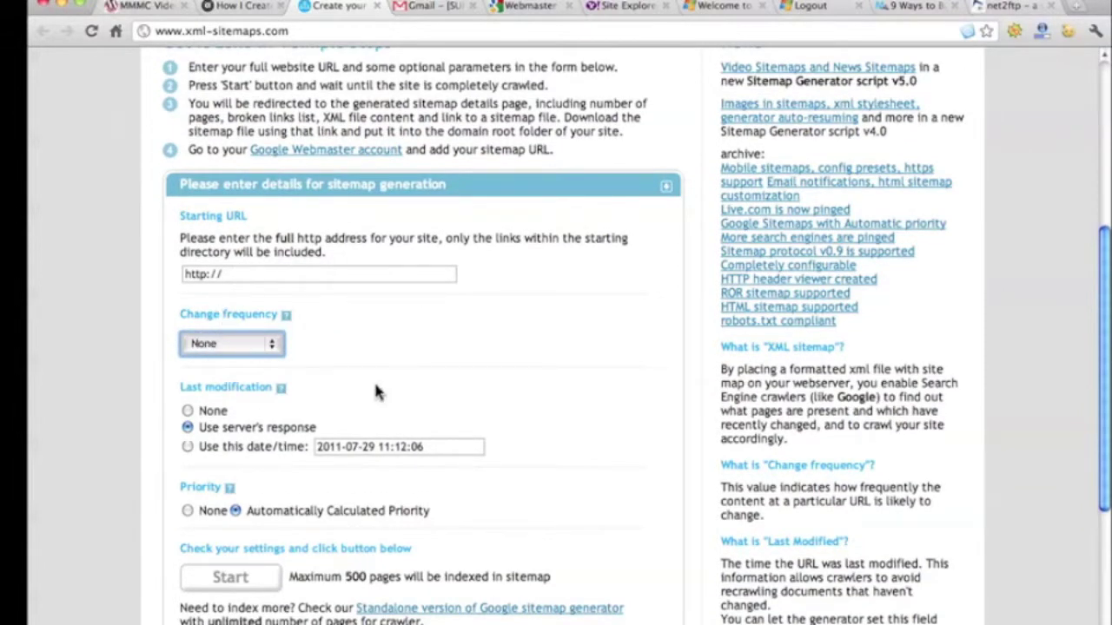
scroll(376, 387, "down", 5)
scroll(368, 405, "down", 2)
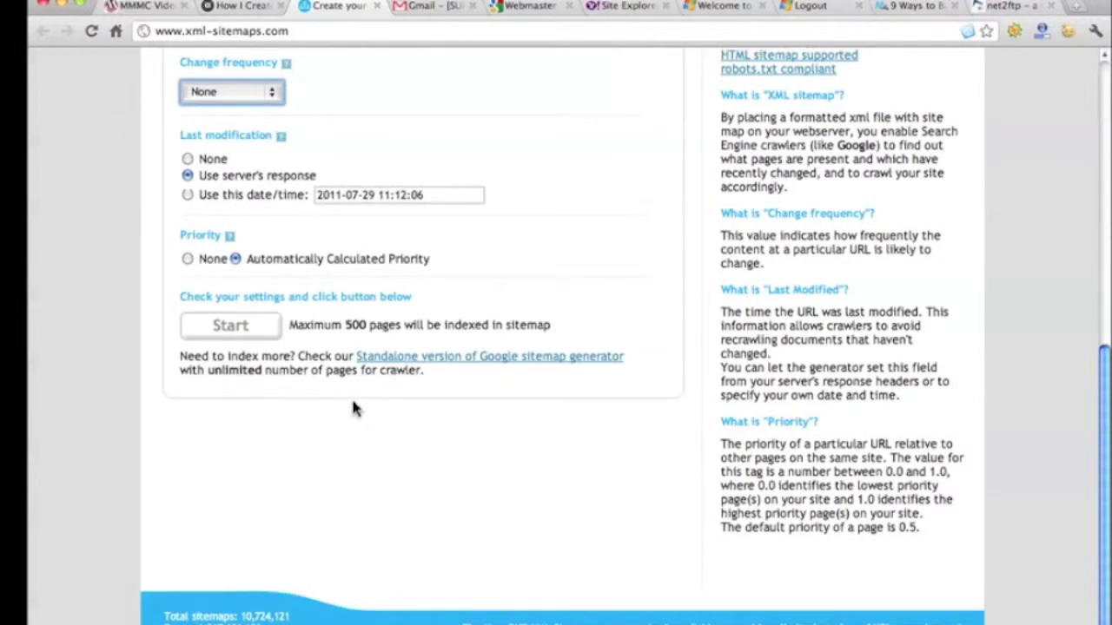
scroll(352, 404, "up", 2)
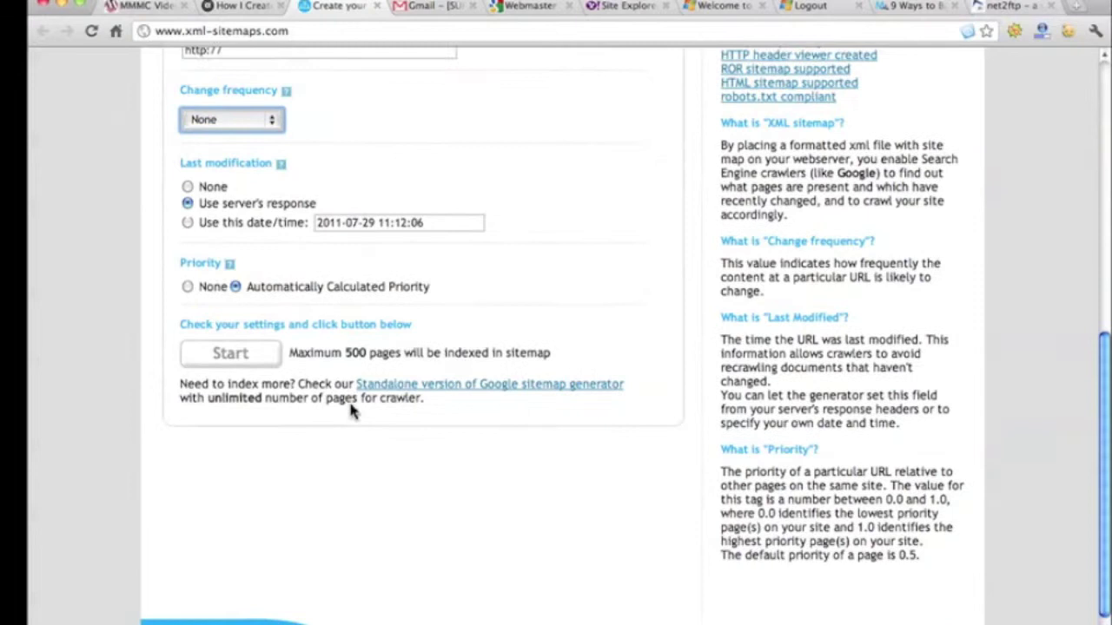
- Show the net2ftp root file list with sitemap.xml and sitemap.xml.gz
left_click(1026, 10)
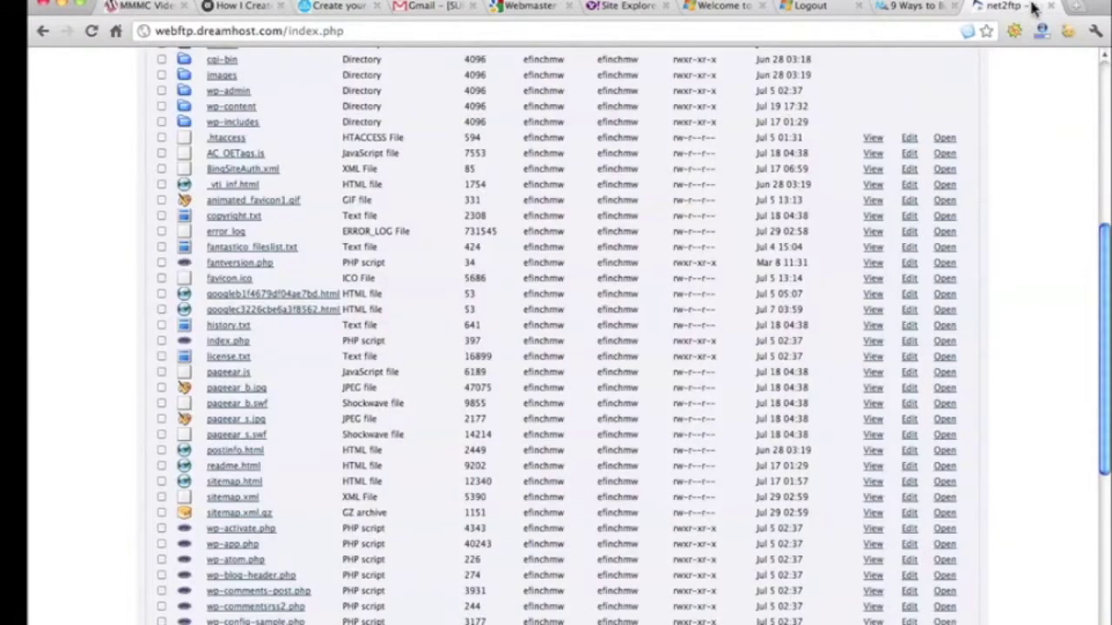
scroll(977, 84, "down", 2)
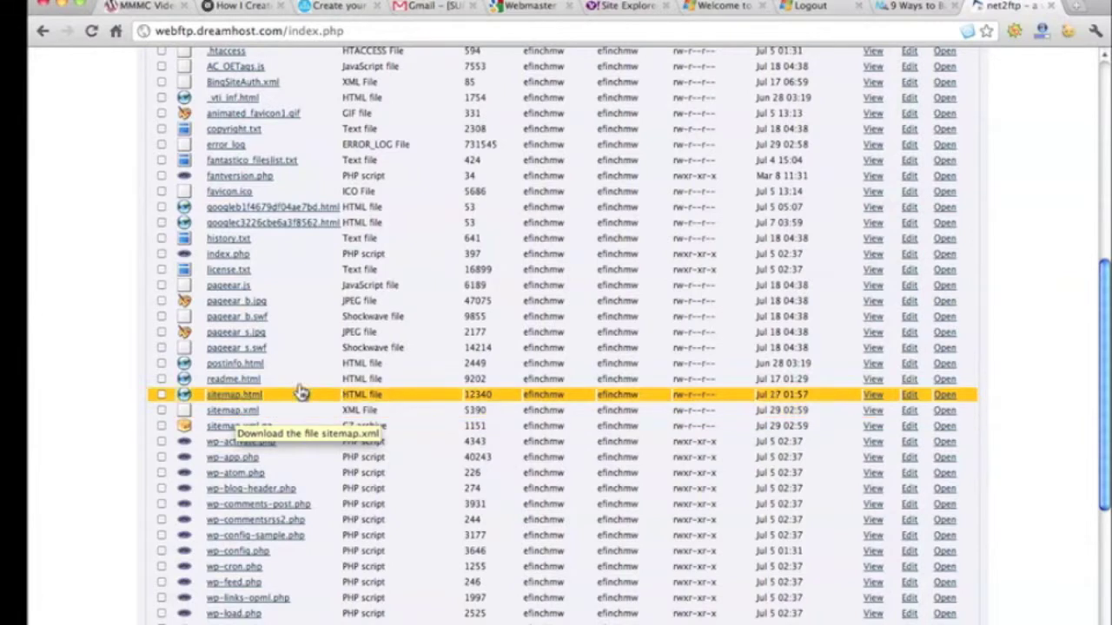
- Glance at the Site Explorer, Bing and net2ftp tabs, ending on Google Webmaster Tools Home
left_click(528, 6)
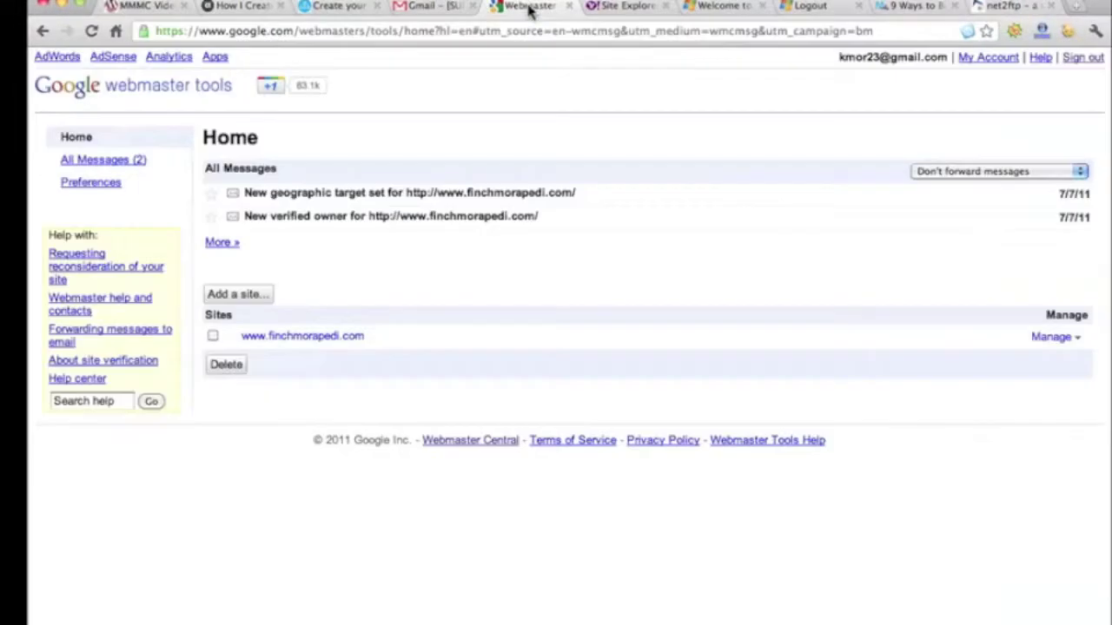
left_click(637, 7)
left_click(721, 7)
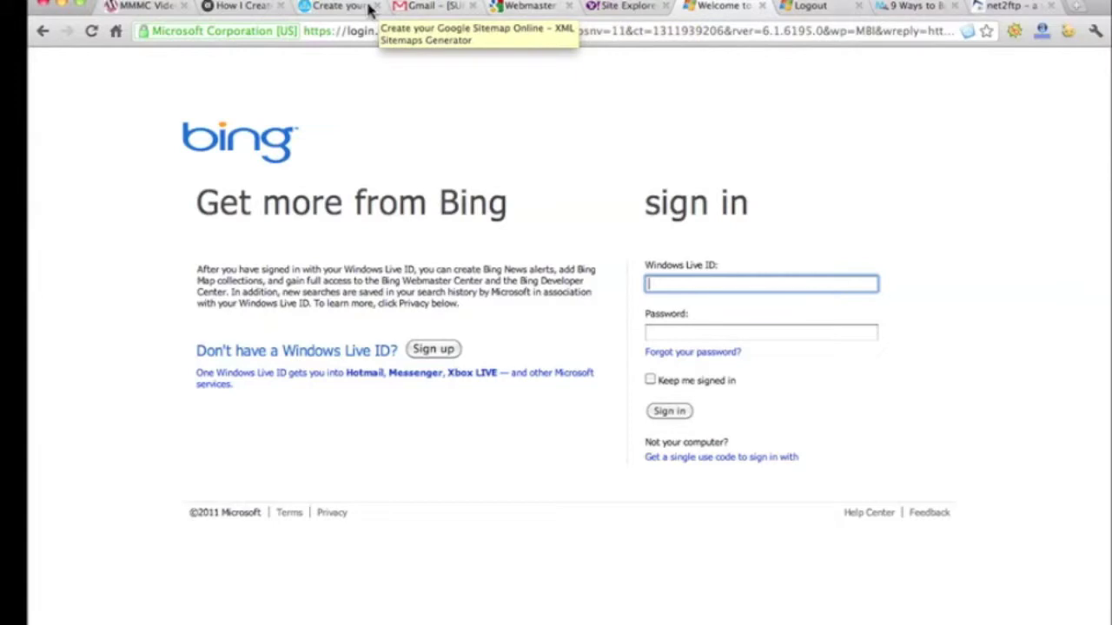
left_click(1034, 12)
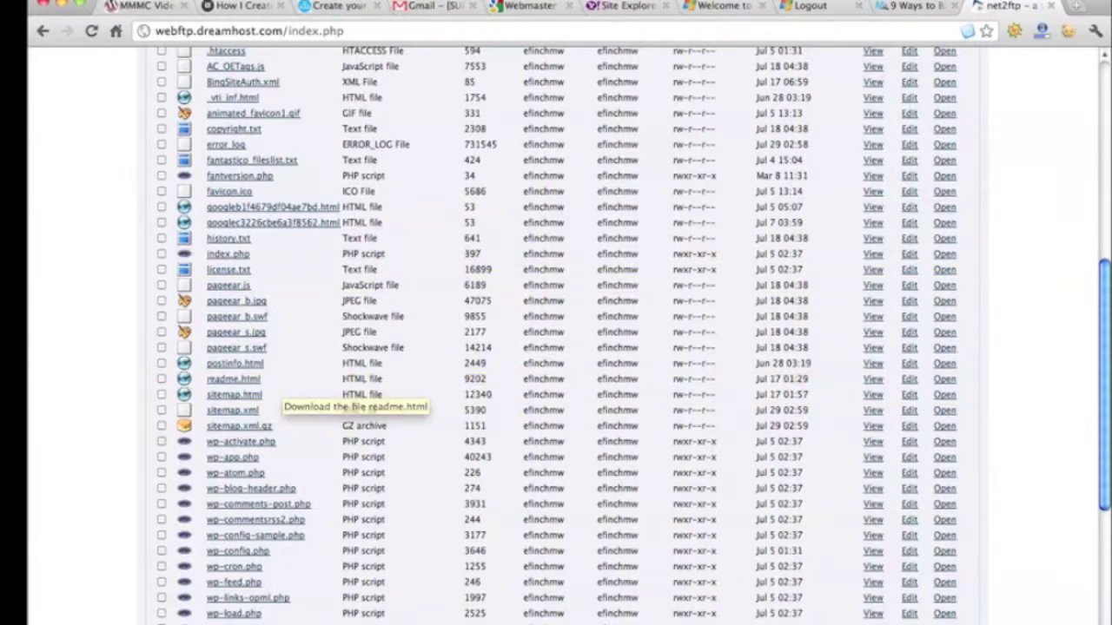
left_click(521, 7)
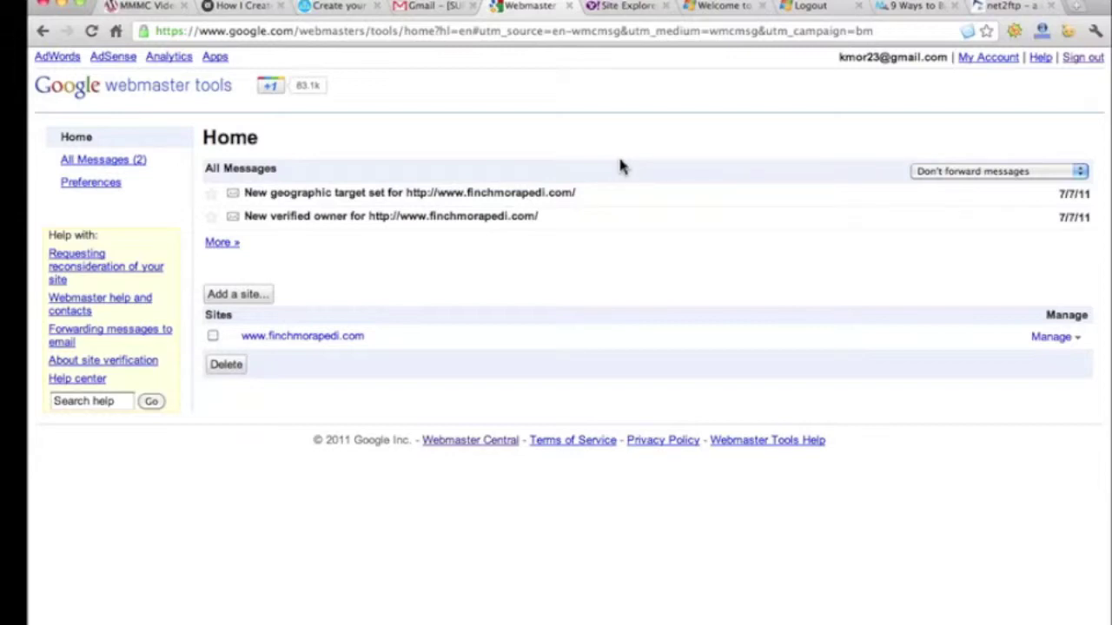
- Visit Yahoo Site Explorer's add-site field, then move to the Bing sign-in page
left_click(623, 7)
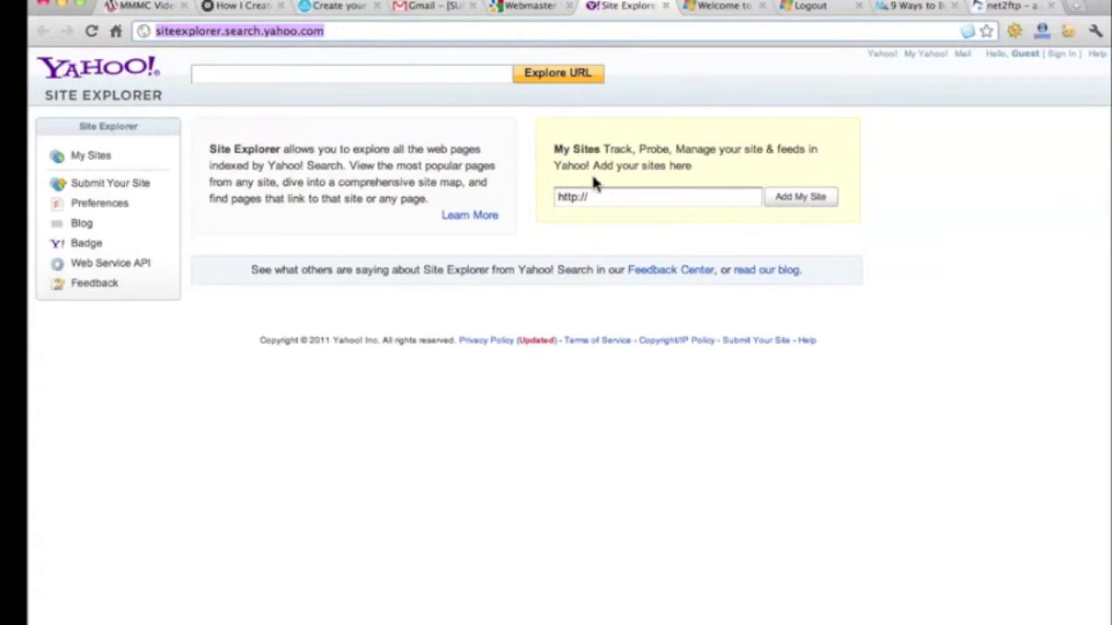
left_click(601, 198)
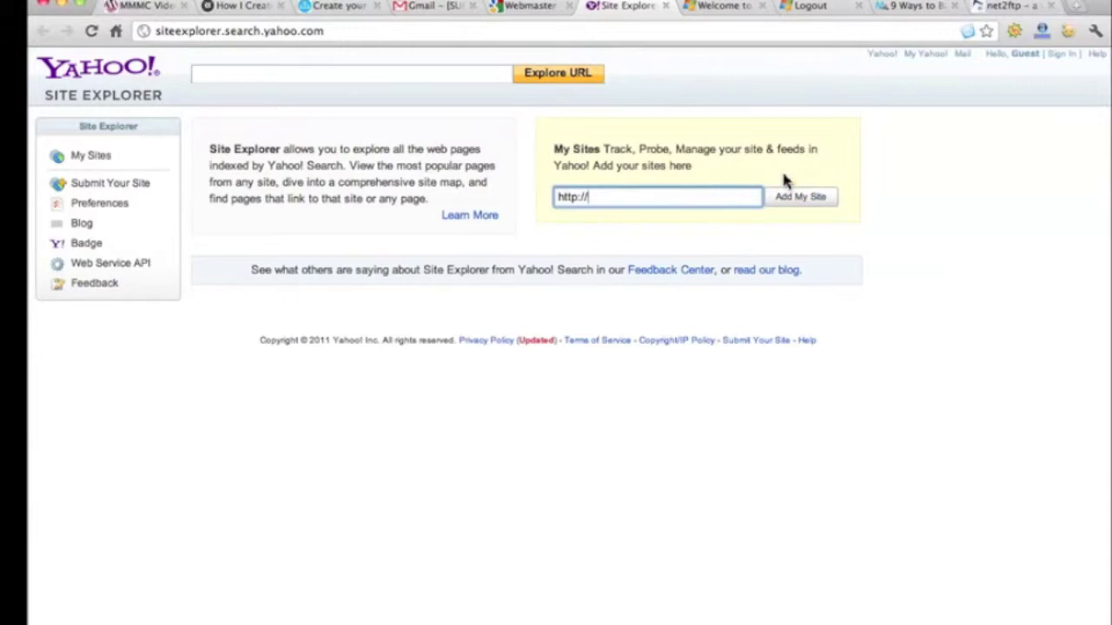
left_click(706, 7)
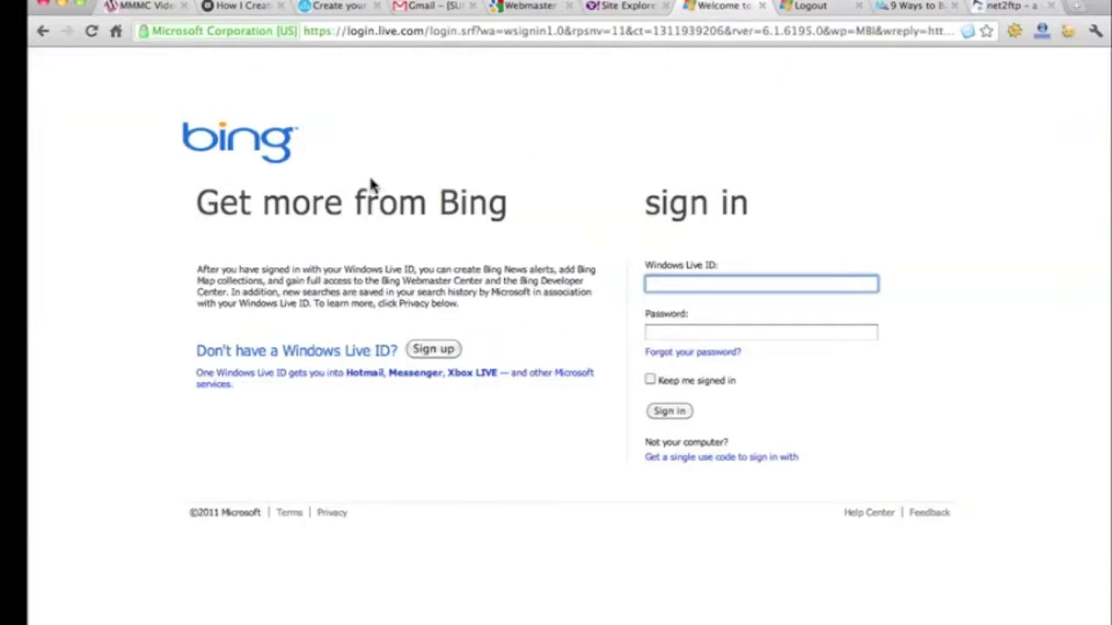
- Go back from Bing sign-in to bing.com/toolbox/webmaster overview
left_click_drag(304, 164, 298, 136)
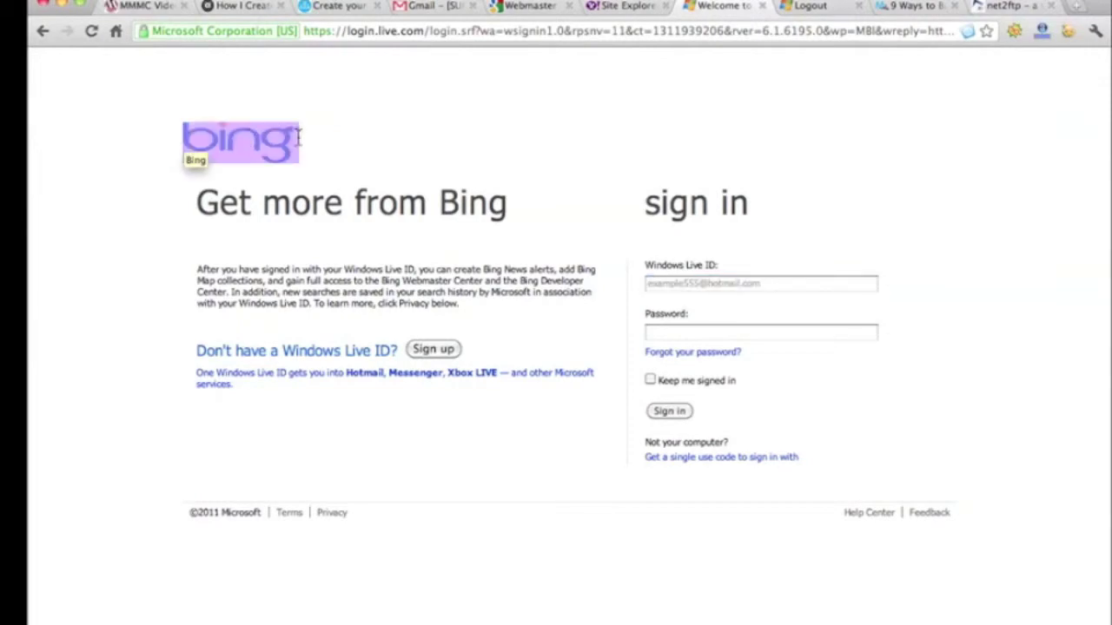
left_click(411, 143)
left_click(43, 32)
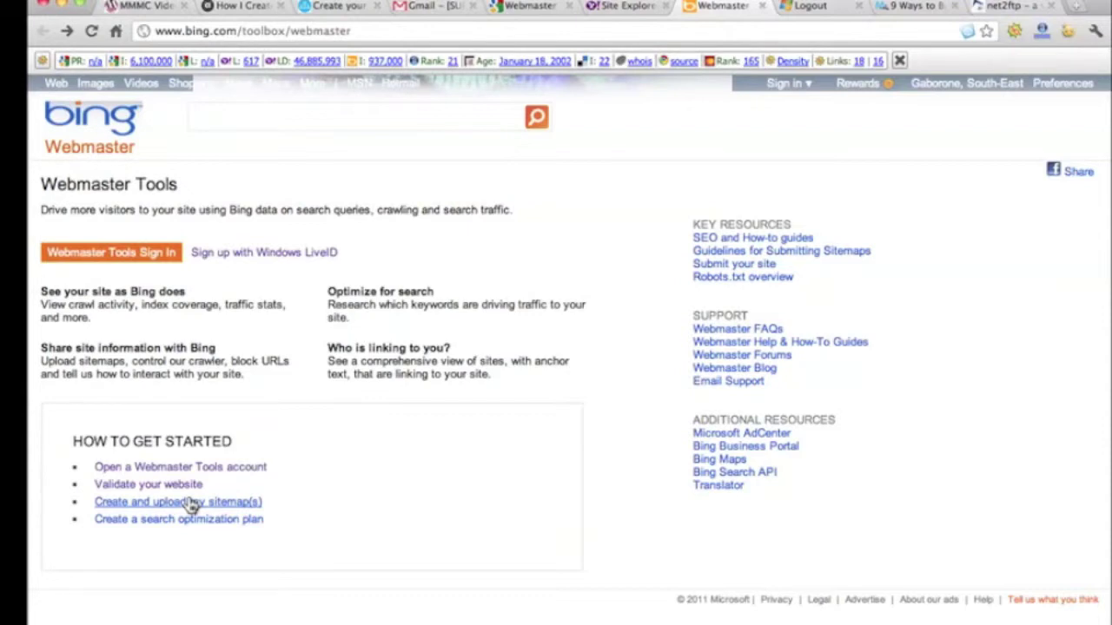
left_click(539, 7)
left_click(627, 8)
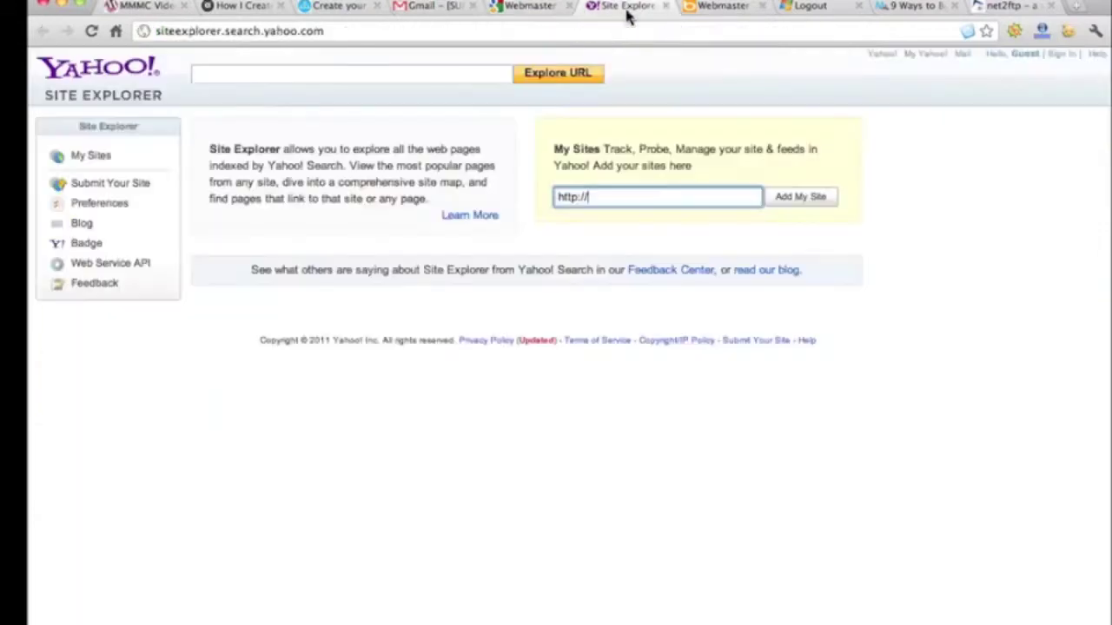
left_click(716, 7)
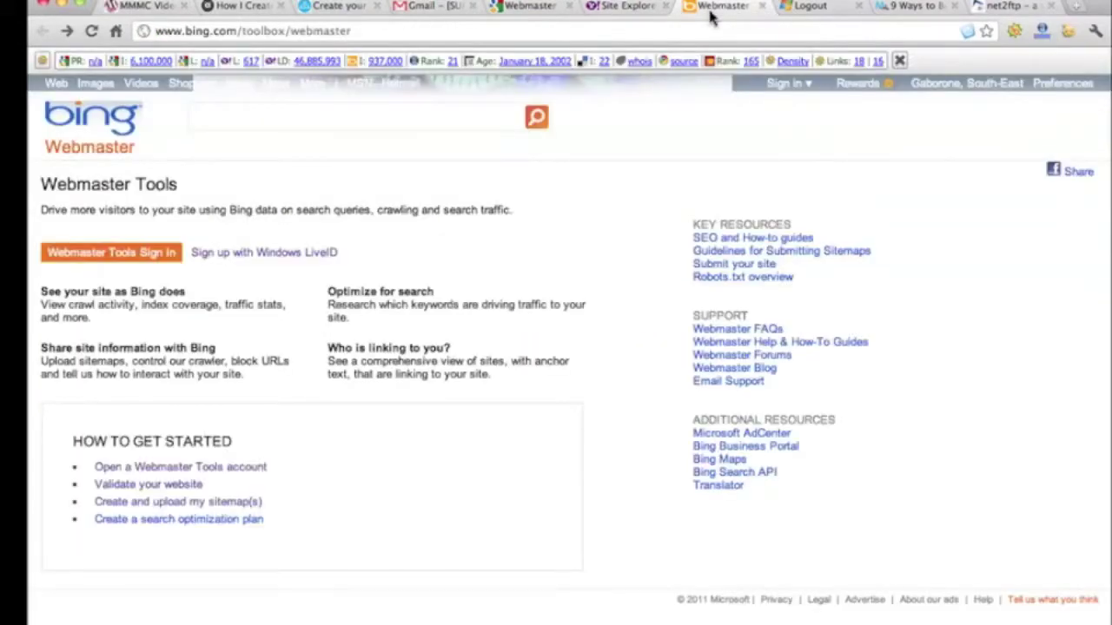